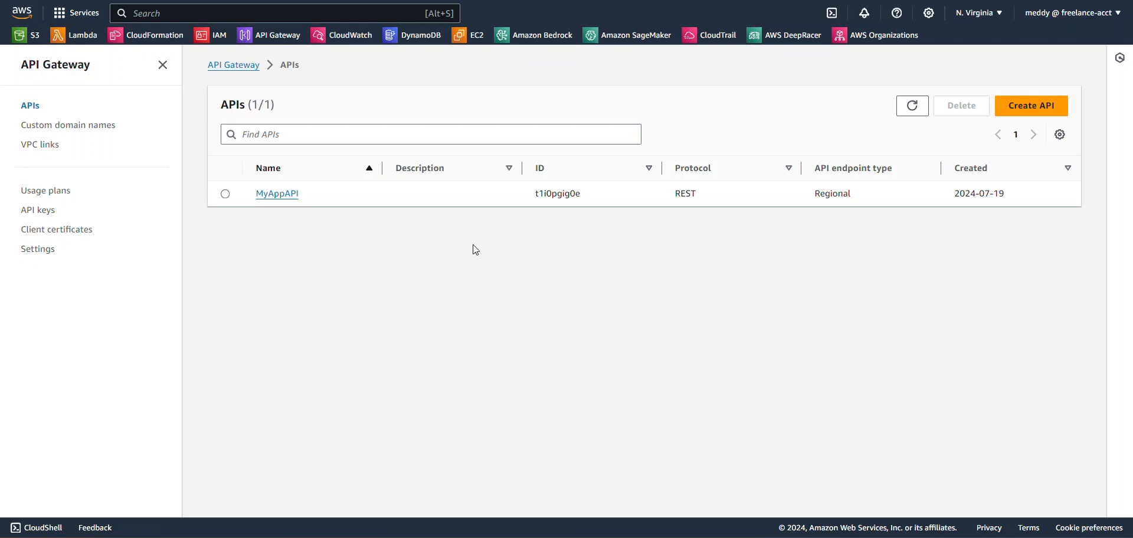
# - Create an auto-generated API key named "Free APIKey" with the description "Fopr free customers"
pyautogui.click(49, 217)
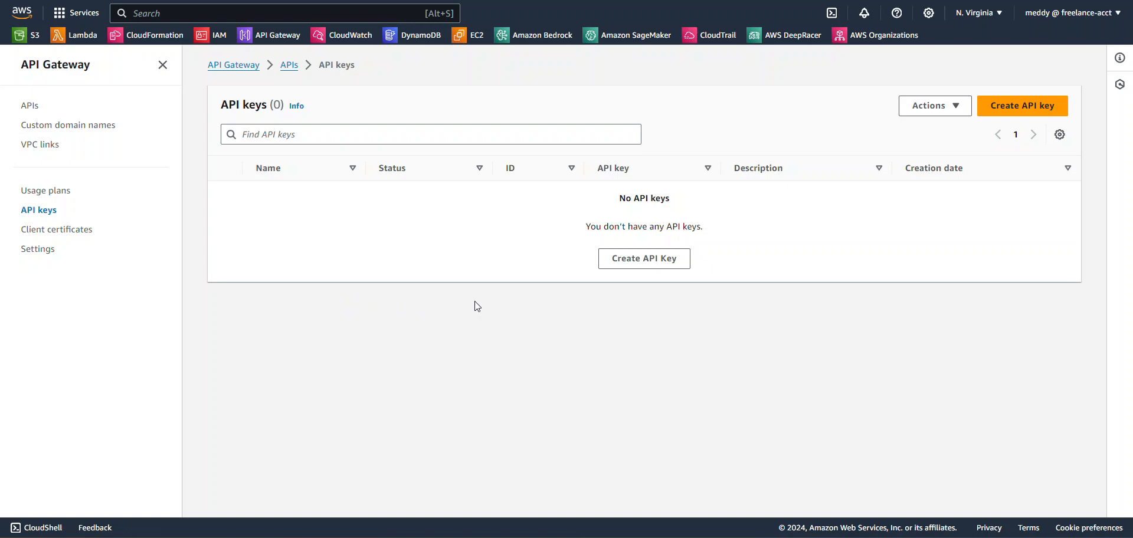
pyautogui.click(649, 263)
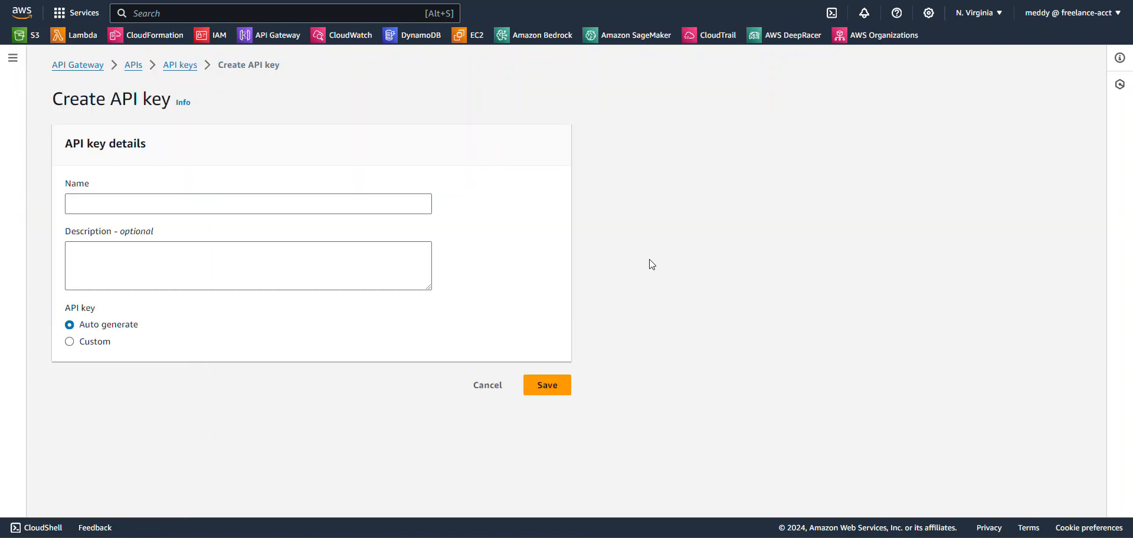
pyautogui.click(320, 211)
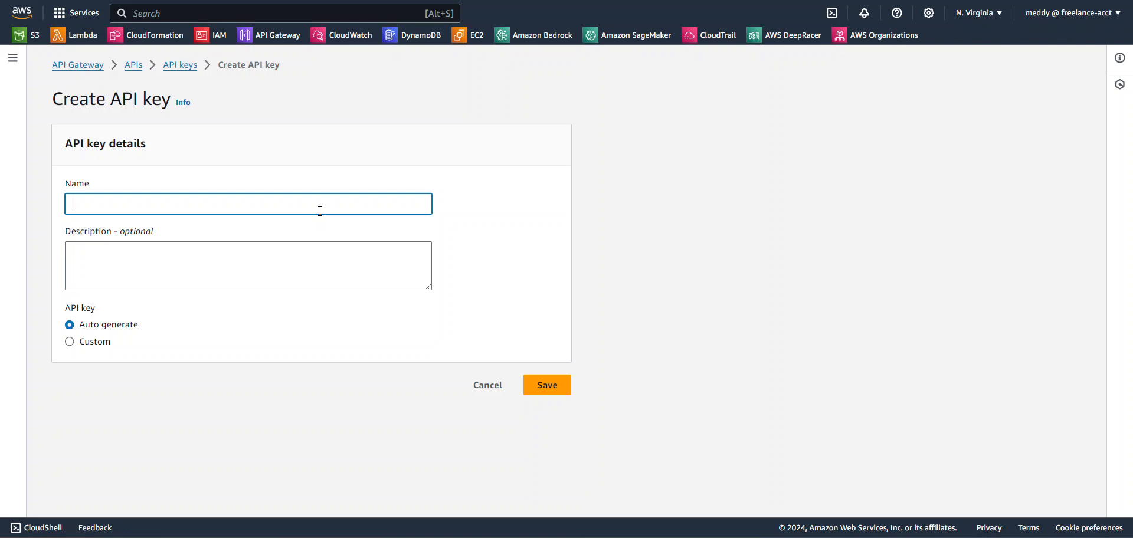
pyautogui.write('Free APIKey')
pyautogui.click(336, 271)
pyautogui.write('Fopr f')
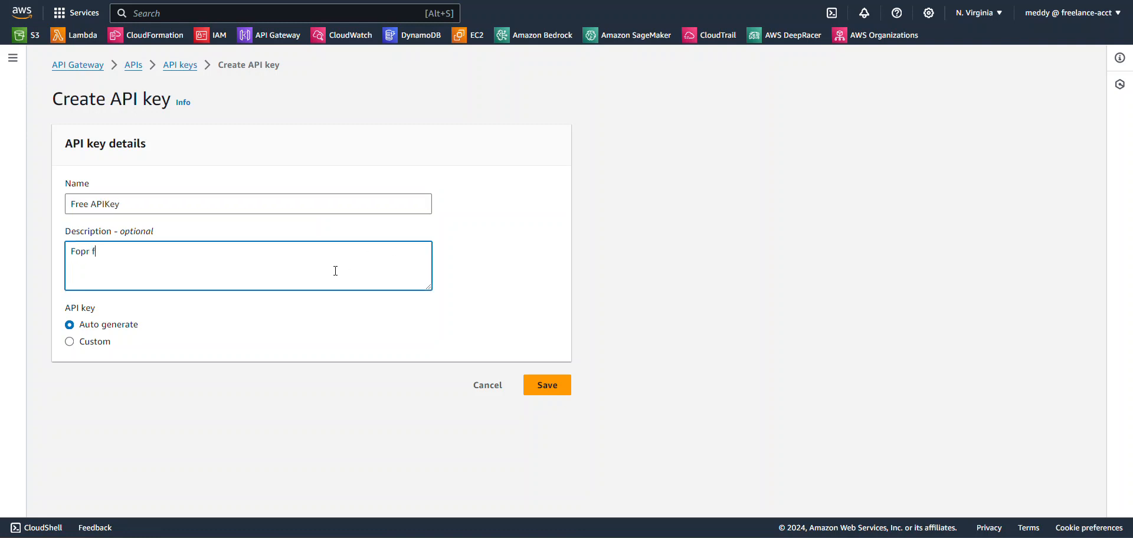
pyautogui.write('ree customers')
pyautogui.click(544, 387)
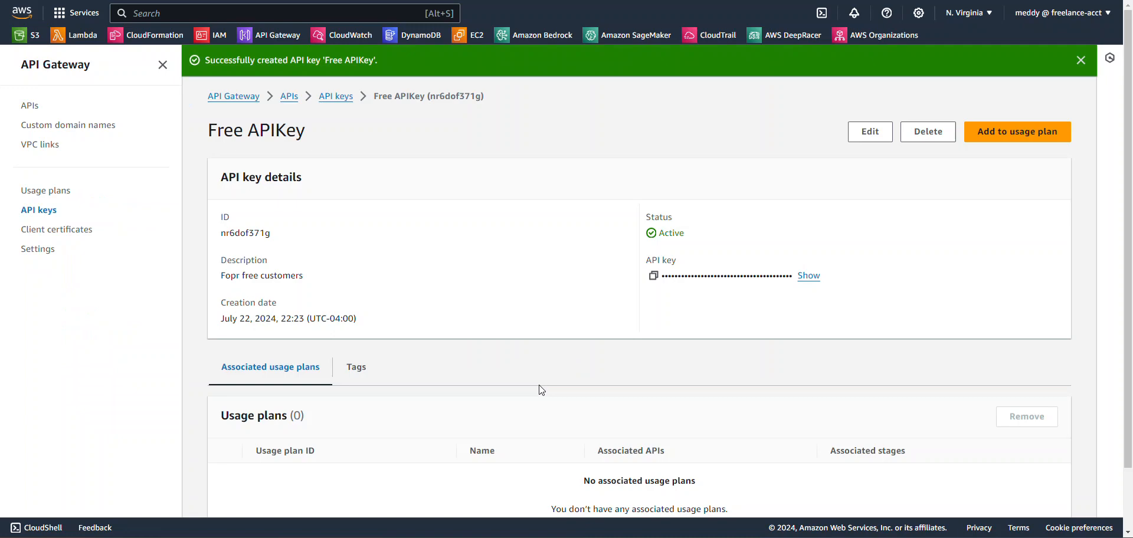
# - Create a second auto-generated API key named "Paying APIKey" with the description "For paying customers" and return to the API keys list
pyautogui.click(39, 210)
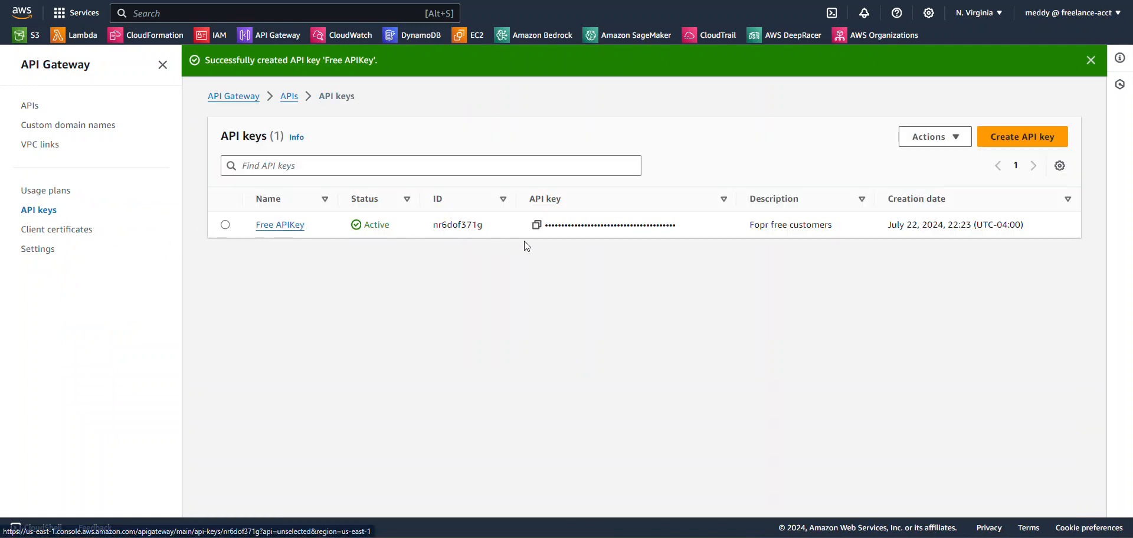
pyautogui.click(995, 137)
pyautogui.click(289, 239)
pyautogui.write('Paying')
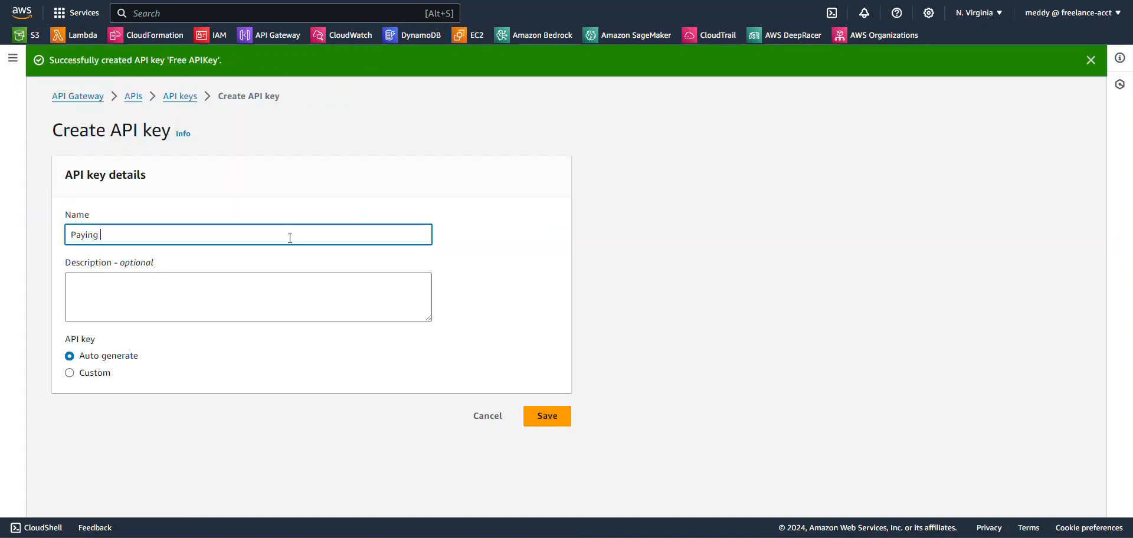
pyautogui.write(' APIKey')
pyautogui.click(217, 298)
pyautogui.write('For paying custome')
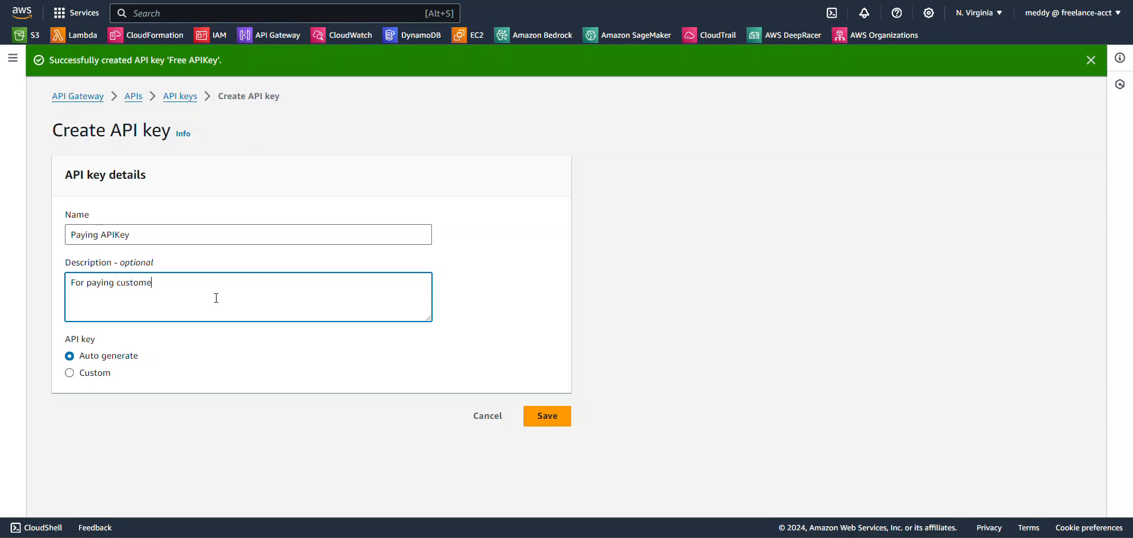
pyautogui.write('rs')
pyautogui.click(568, 413)
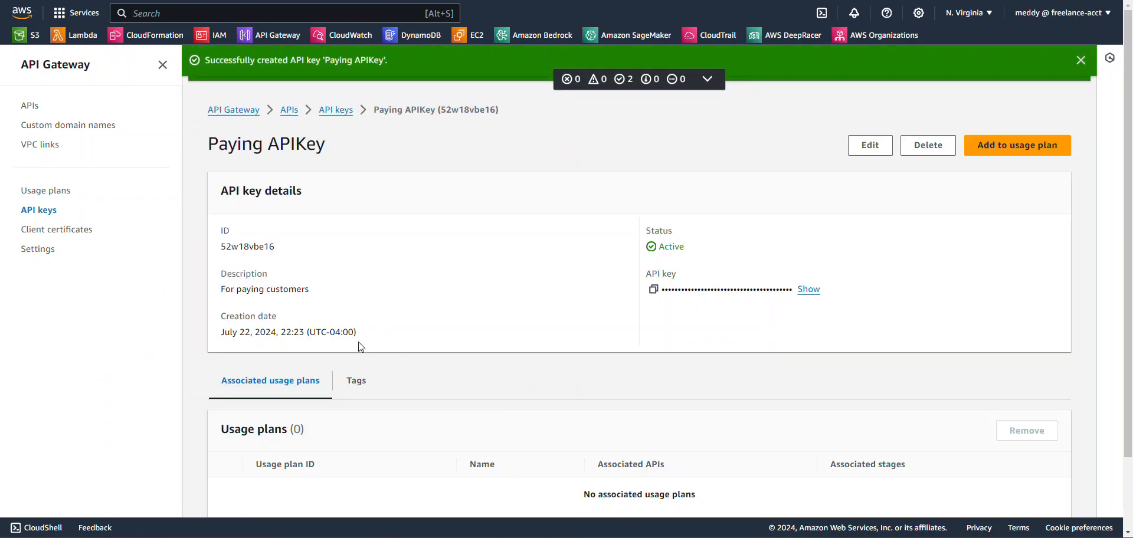
pyautogui.click(45, 211)
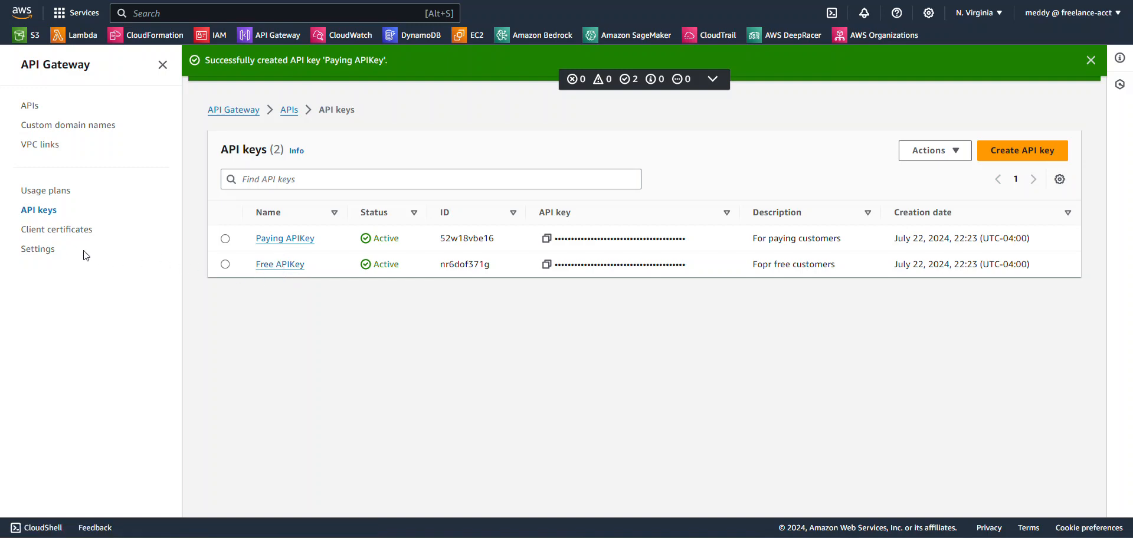
# - Start a new usage plan named "Free Plan" with the description "for free customers"
pyautogui.click(60, 197)
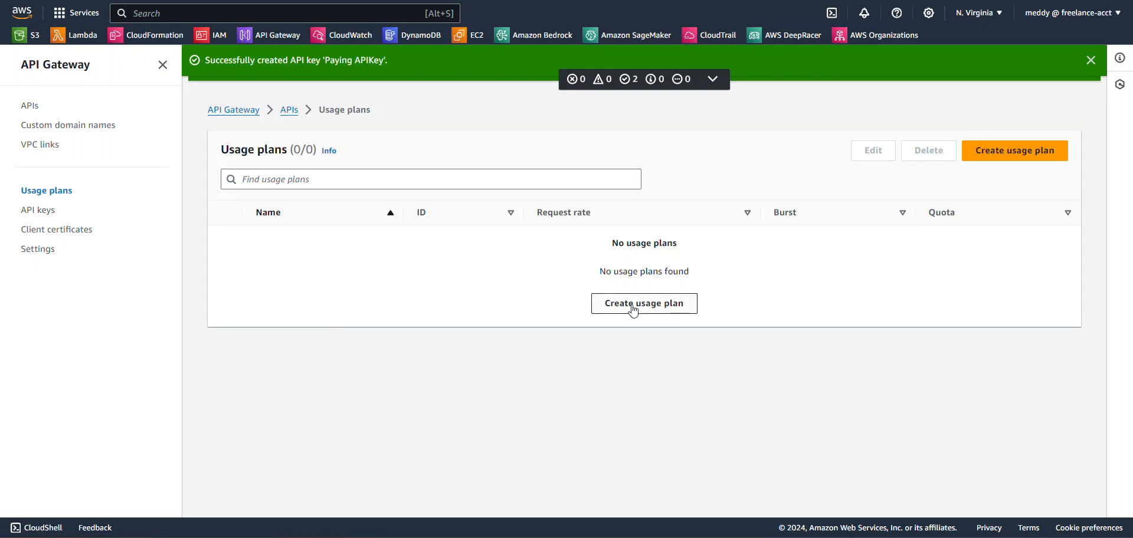
pyautogui.click(632, 308)
pyautogui.click(138, 168)
pyautogui.write('F')
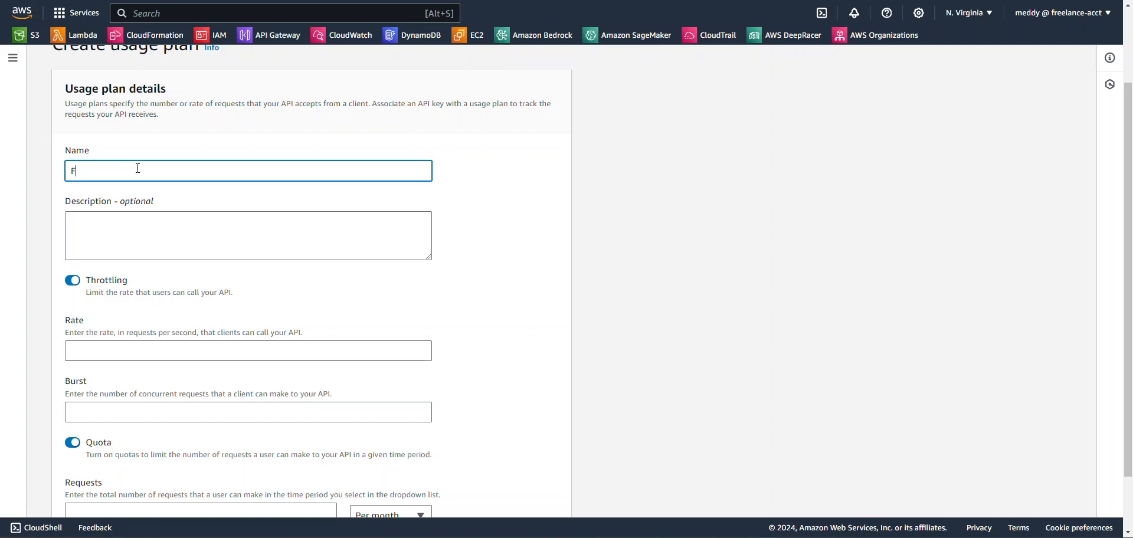
pyautogui.write('ree Plan')
pyautogui.click(203, 248)
pyautogui.write('for free customers')
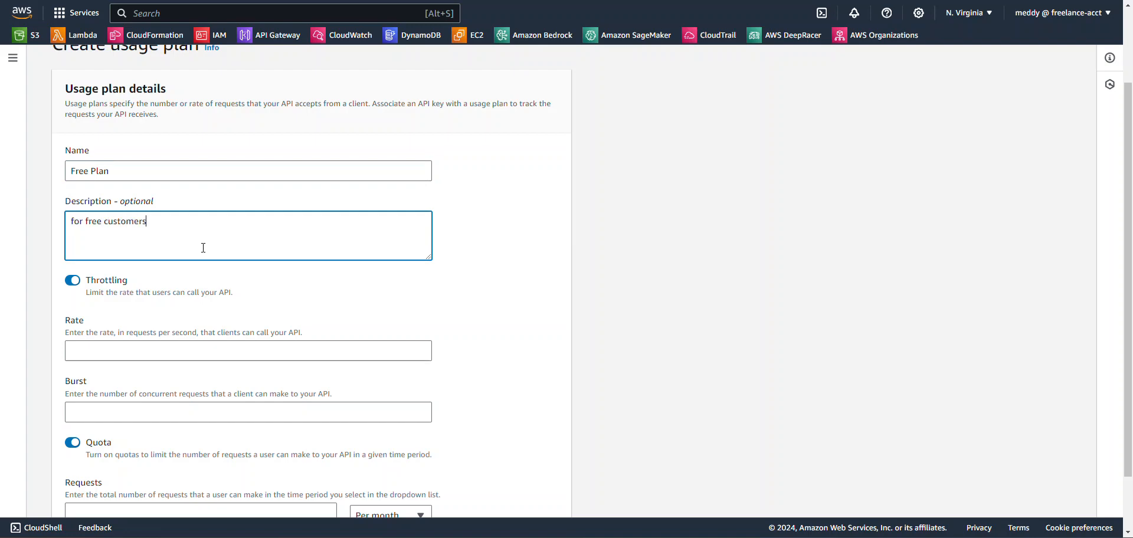
# - Set the free plan's rate to 1000 requests per second, burst to 100 and quota to 10000 requests per month, and create it
pyautogui.scroll(-2, 214, 299)
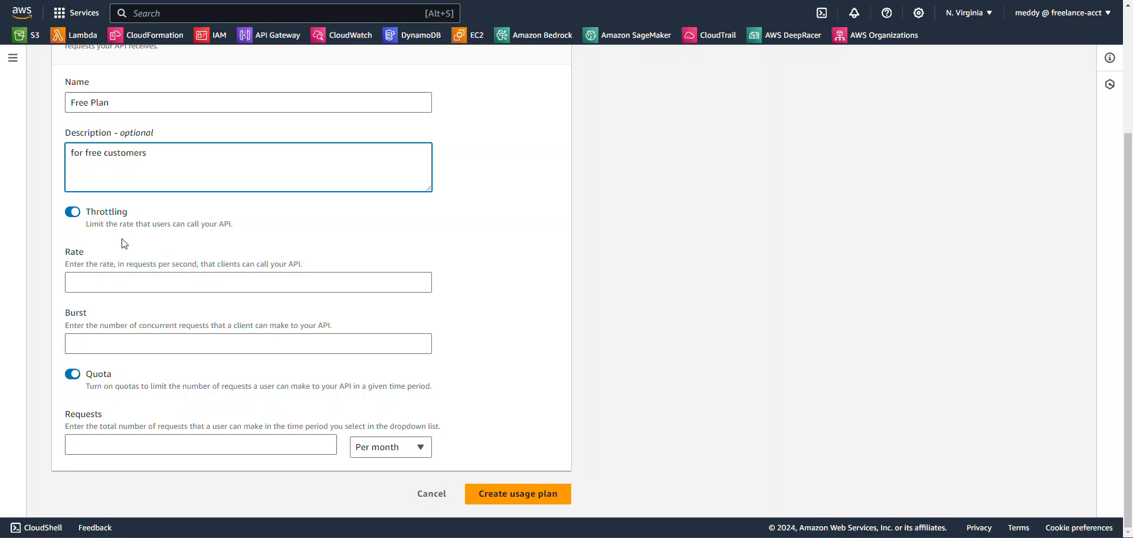
pyautogui.click(99, 288)
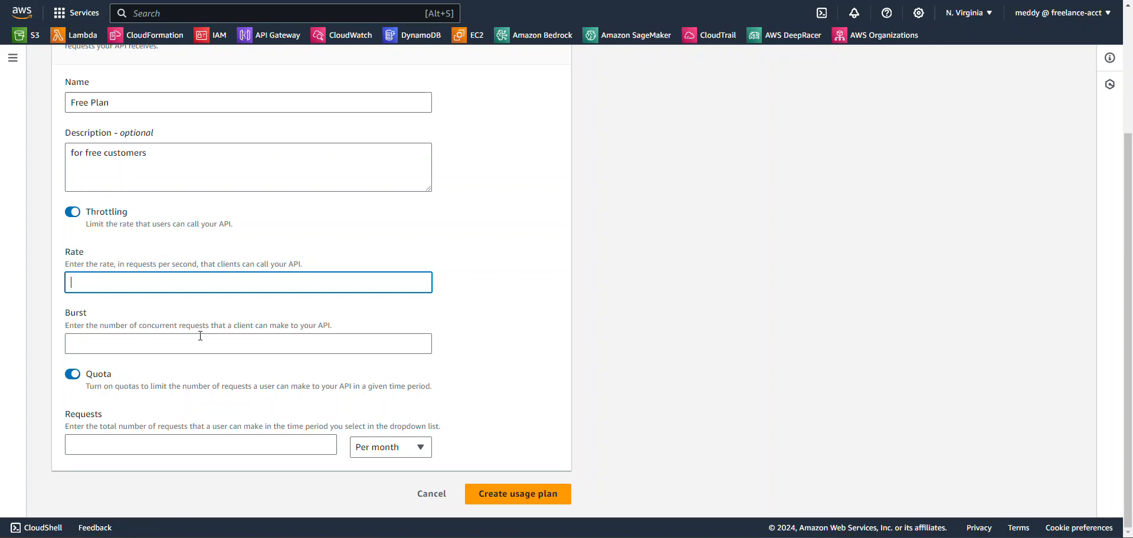
pyautogui.click(232, 445)
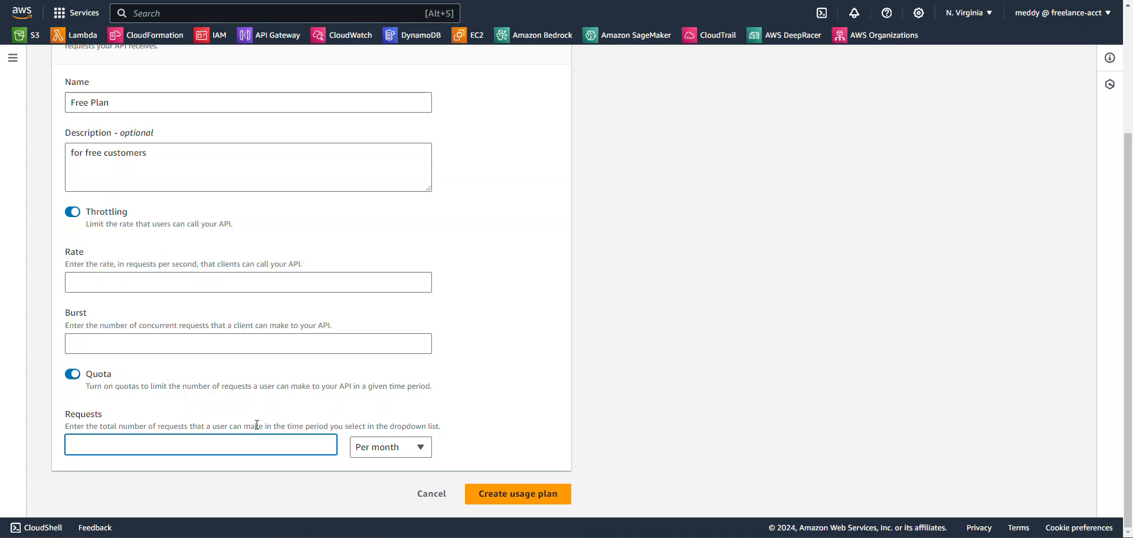
pyautogui.click(169, 277)
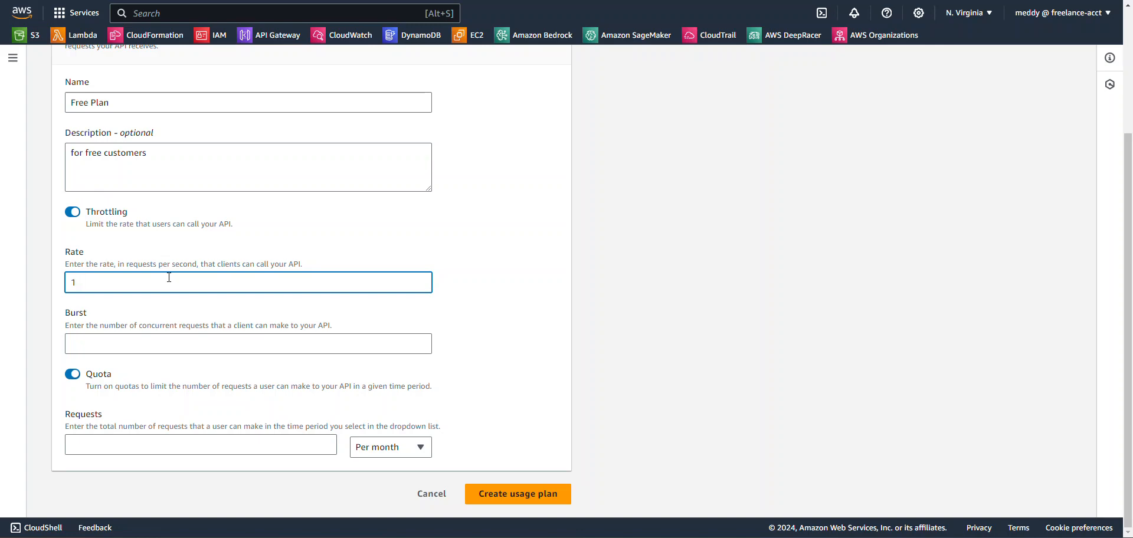
pyautogui.write('1000')
pyautogui.click(177, 343)
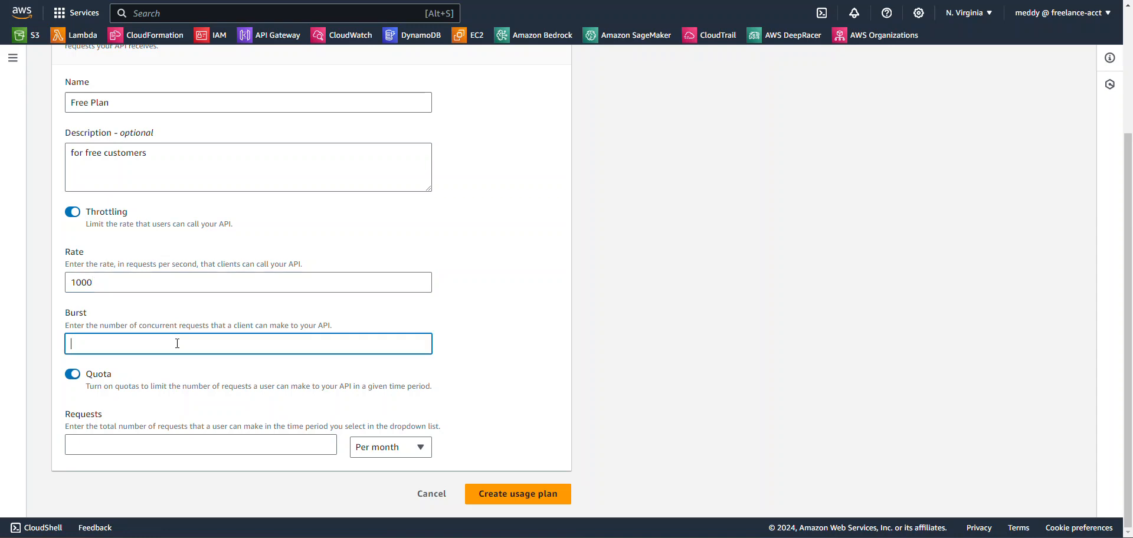
pyautogui.write('100')
pyautogui.click(153, 437)
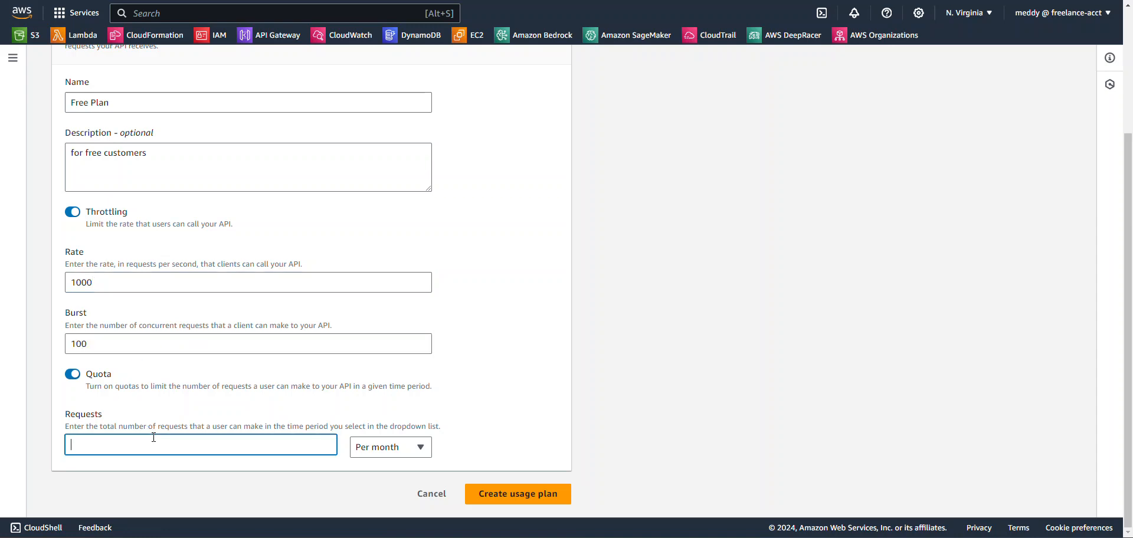
pyautogui.write('10000')
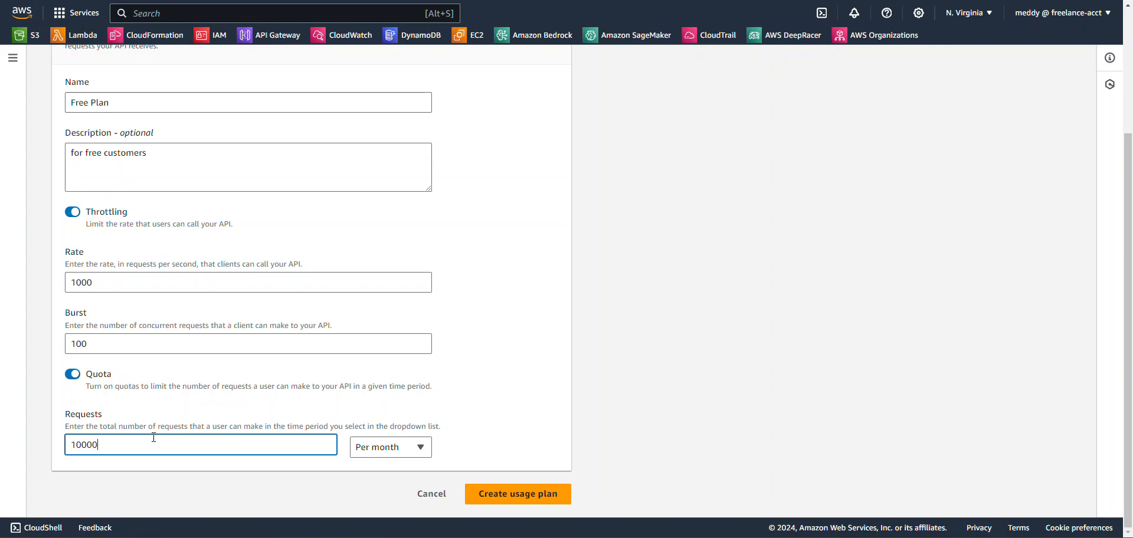
pyautogui.click(531, 499)
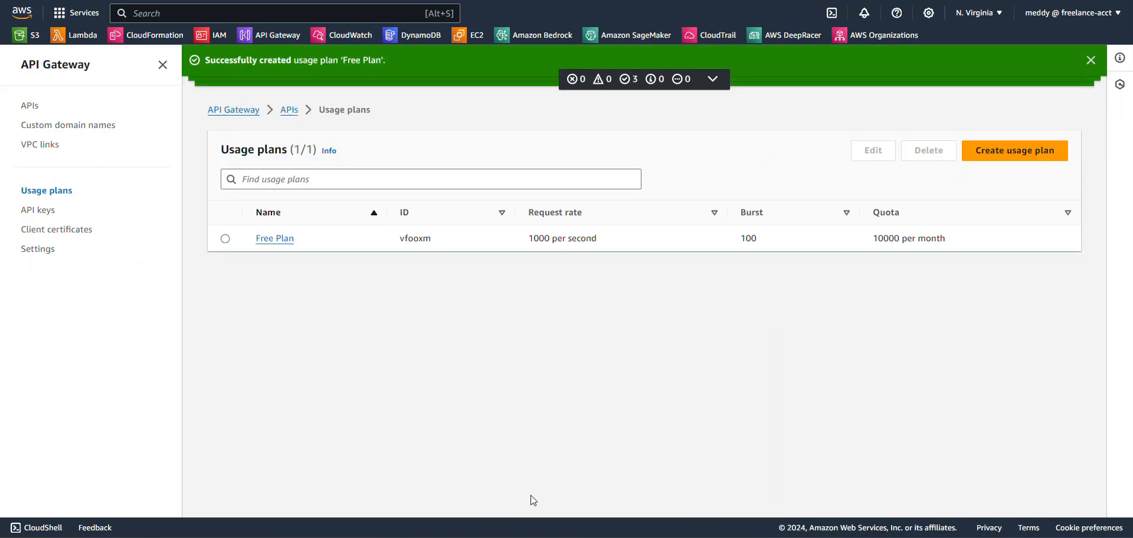
# - Associate the existing "Free APIKey" with the Free Plan usage plan and dismiss the notification
pyautogui.click(285, 247)
pyautogui.scroll(-2, 436, 363)
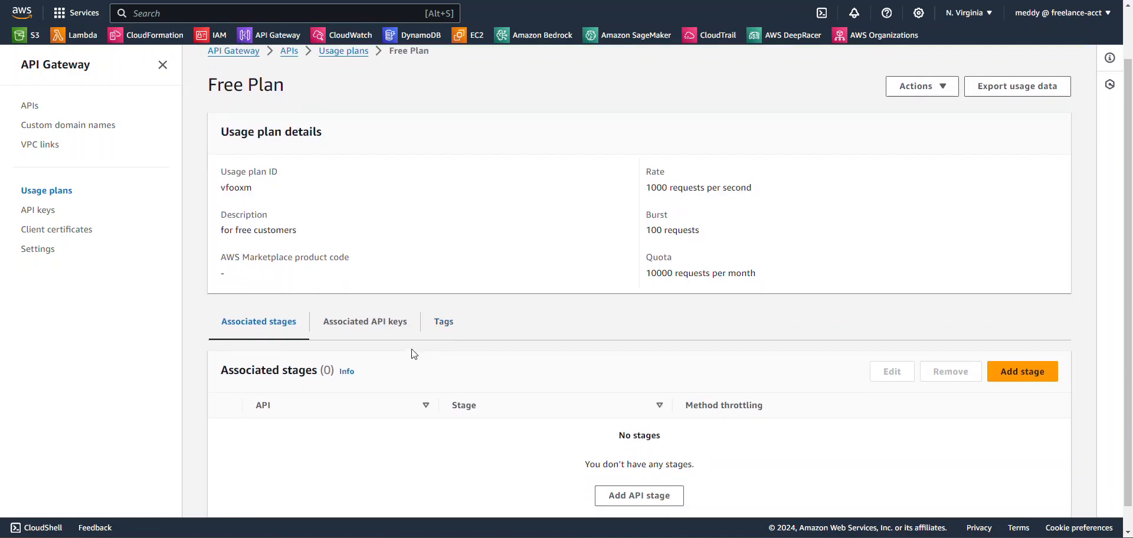
pyautogui.click(366, 332)
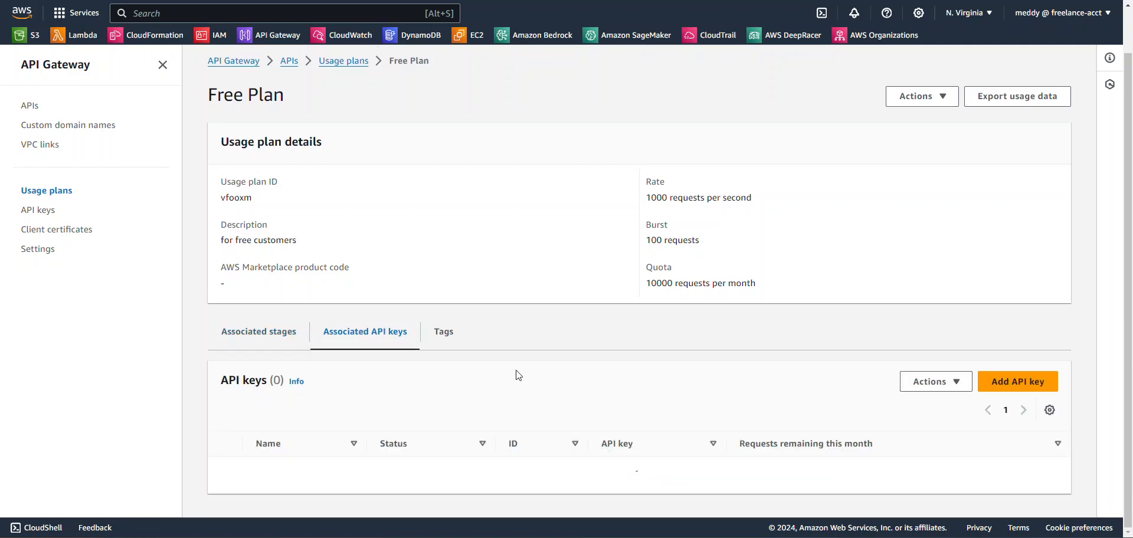
pyautogui.click(987, 374)
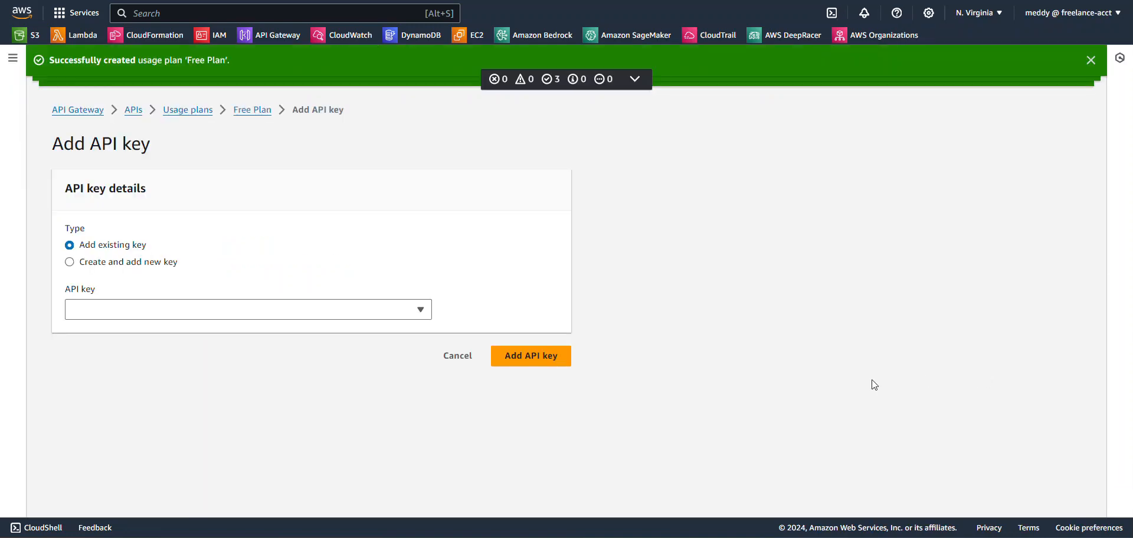
pyautogui.click(378, 309)
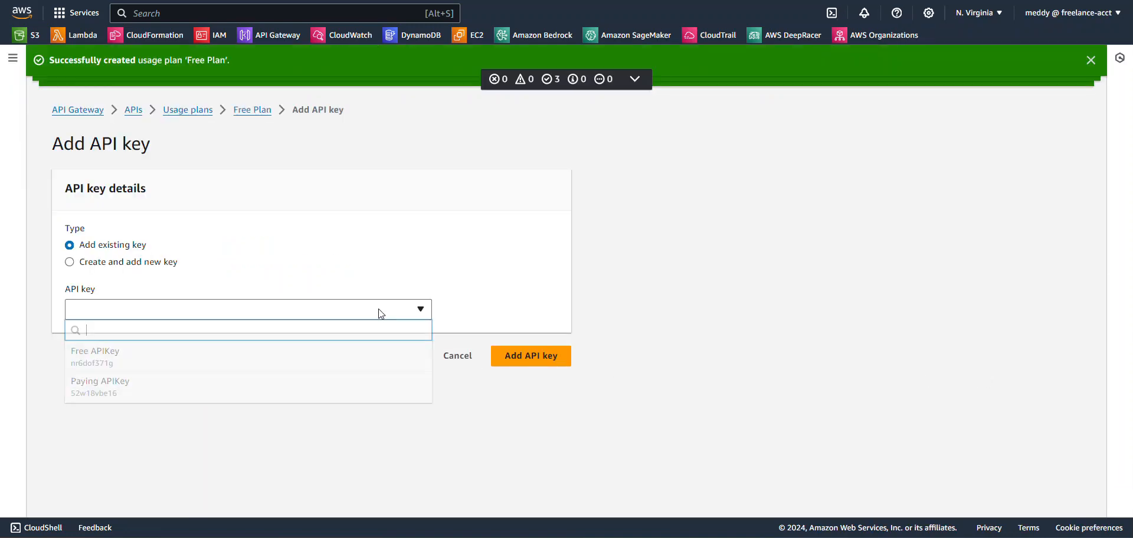
pyautogui.click(279, 365)
pyautogui.click(515, 360)
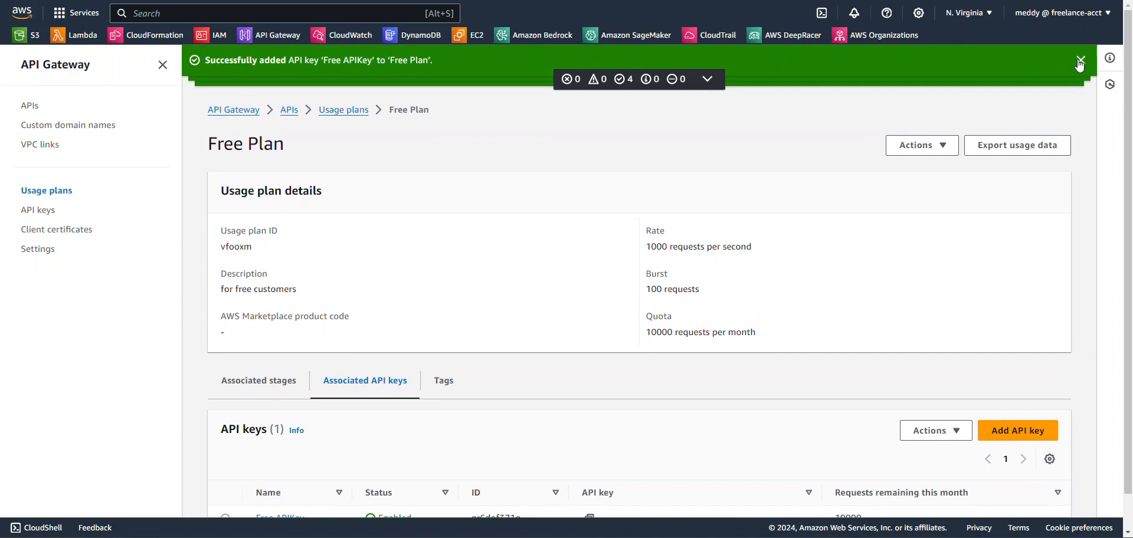
pyautogui.click(1079, 62)
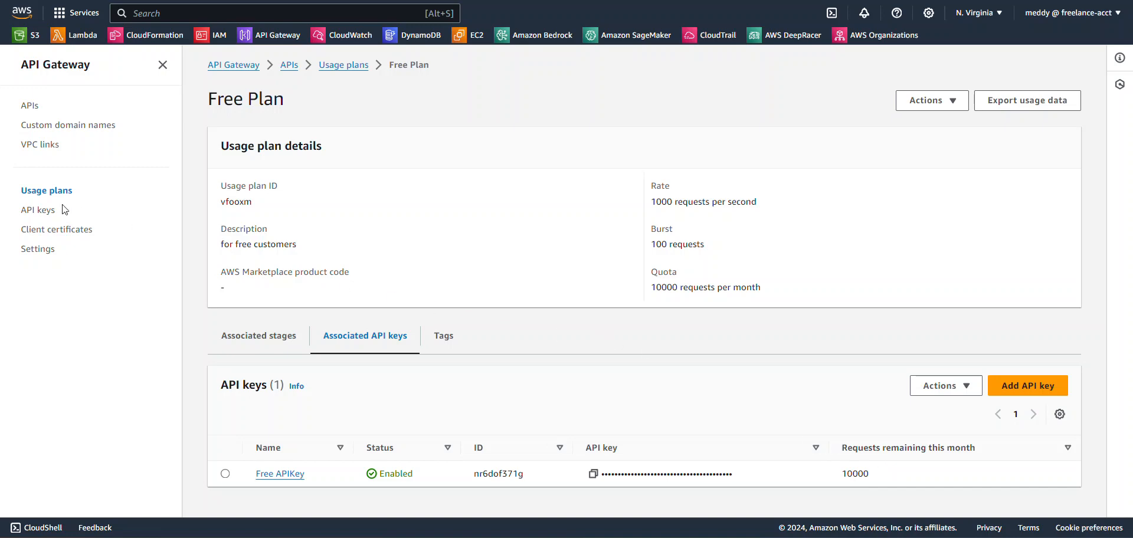
# - Start another usage plan named "Paying Plan" with the description "Paying customers"
pyautogui.click(44, 192)
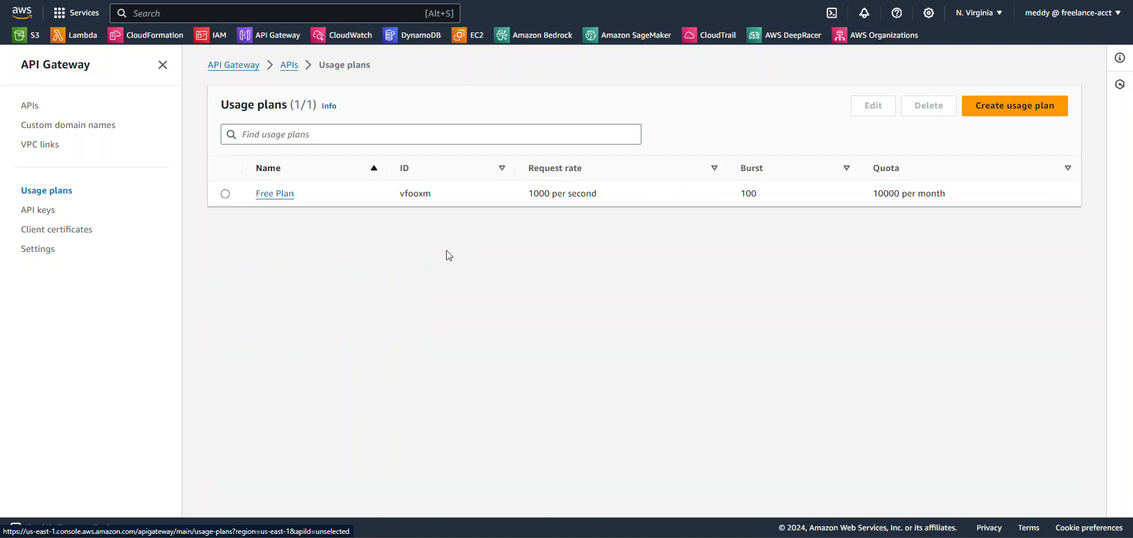
pyautogui.click(976, 114)
pyautogui.click(208, 164)
pyautogui.write('Payi')
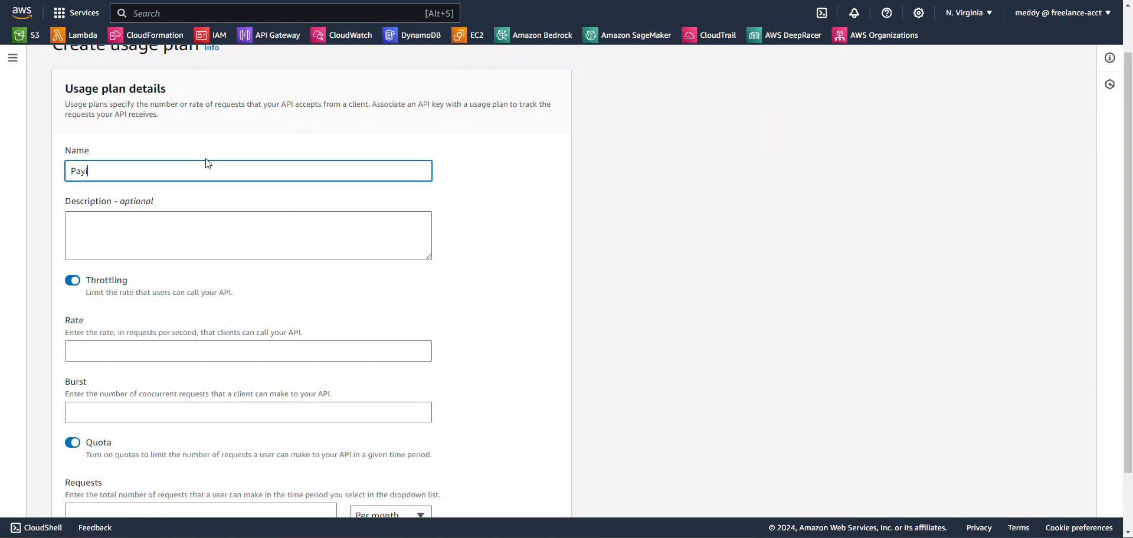
pyautogui.write('ng Plan')
pyautogui.click(199, 239)
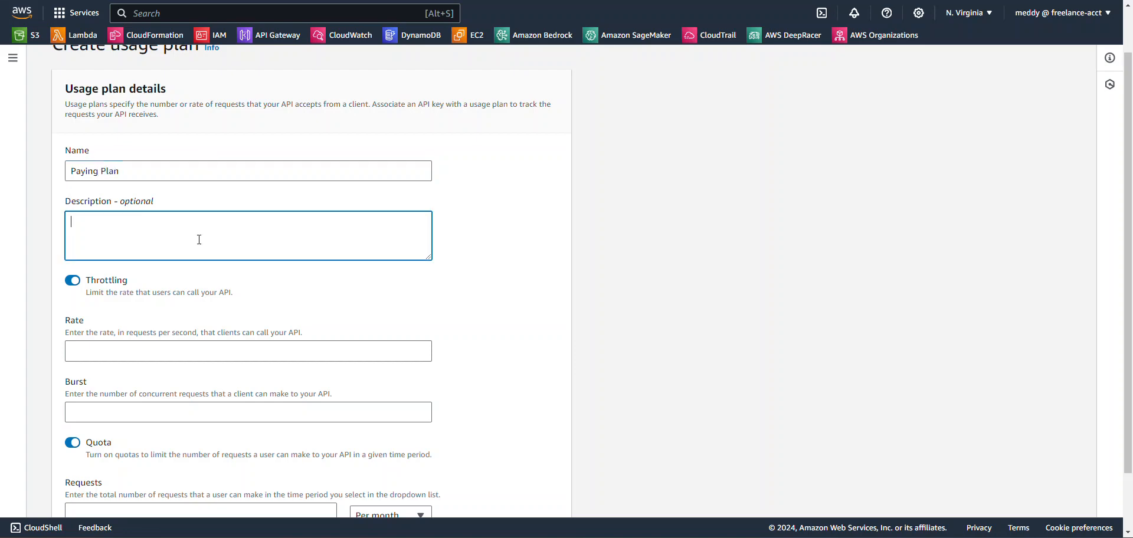
pyautogui.write('Paying custoimers')
# - Set the paying plan's rate to 1000 requests per second, burst to 1000 and quota to 50000 requests per month, and create it
pyautogui.scroll(-2, 206, 258)
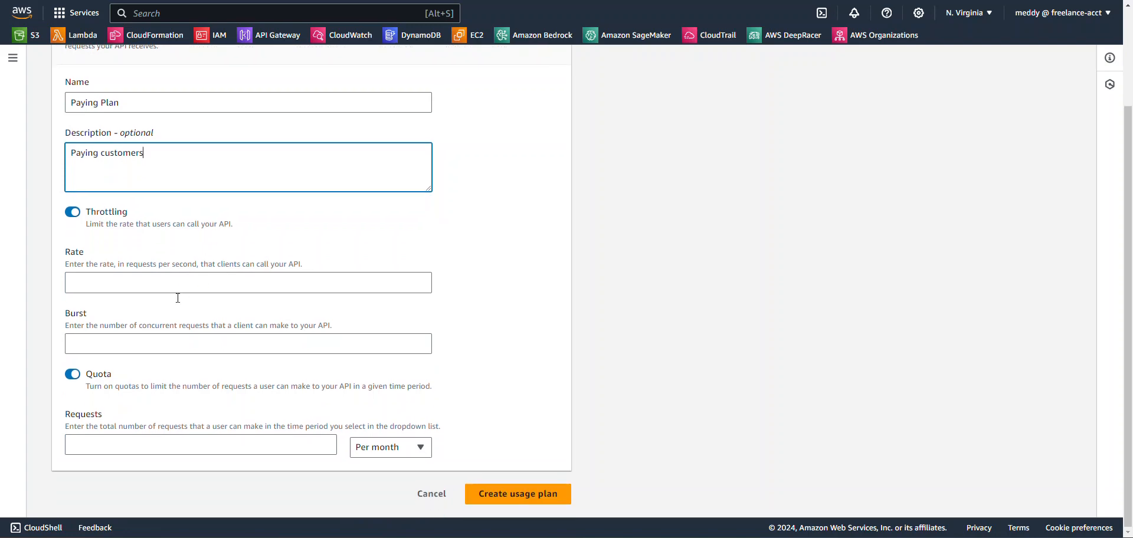
pyautogui.click(112, 276)
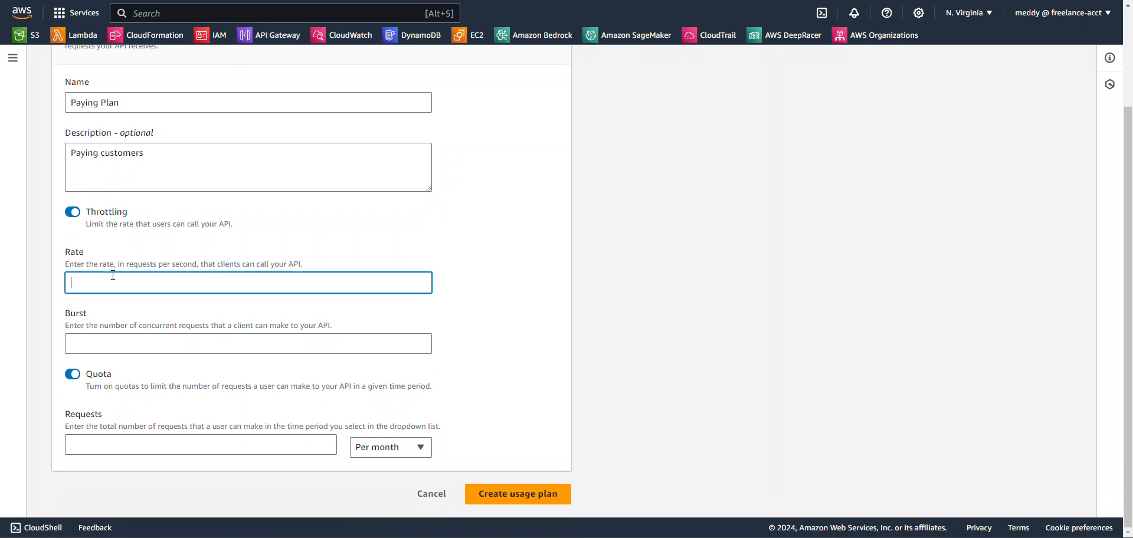
pyautogui.write('1000')
pyautogui.click(161, 347)
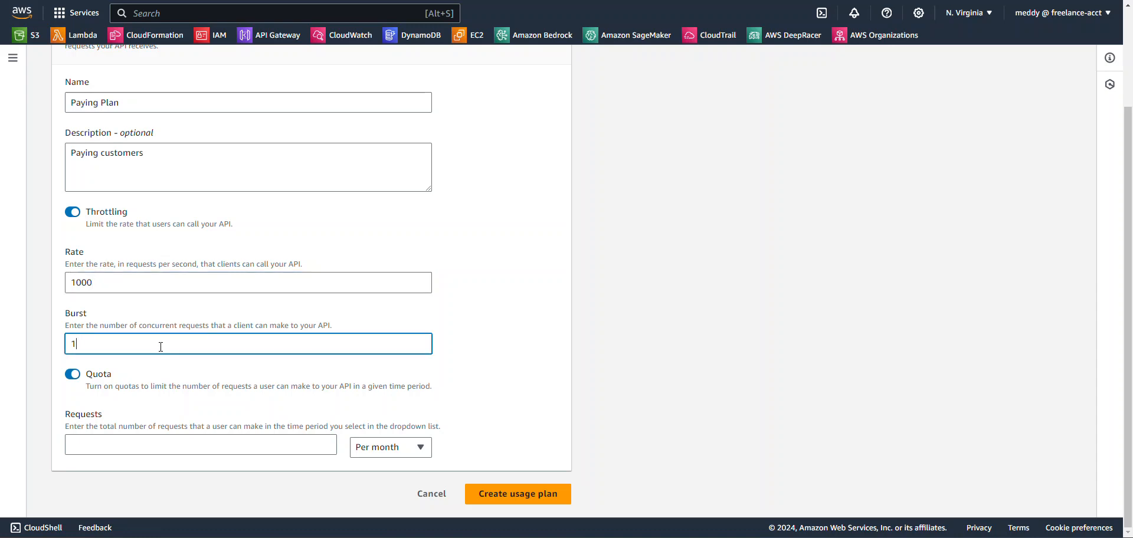
pyautogui.write('1000')
pyautogui.click(190, 450)
pyautogui.write('50000')
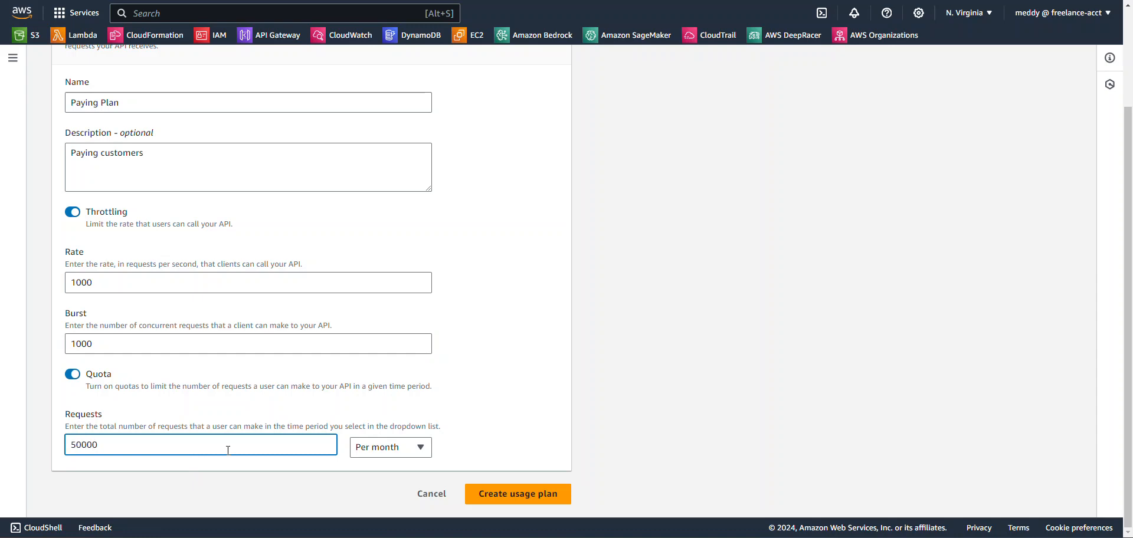
pyautogui.click(536, 502)
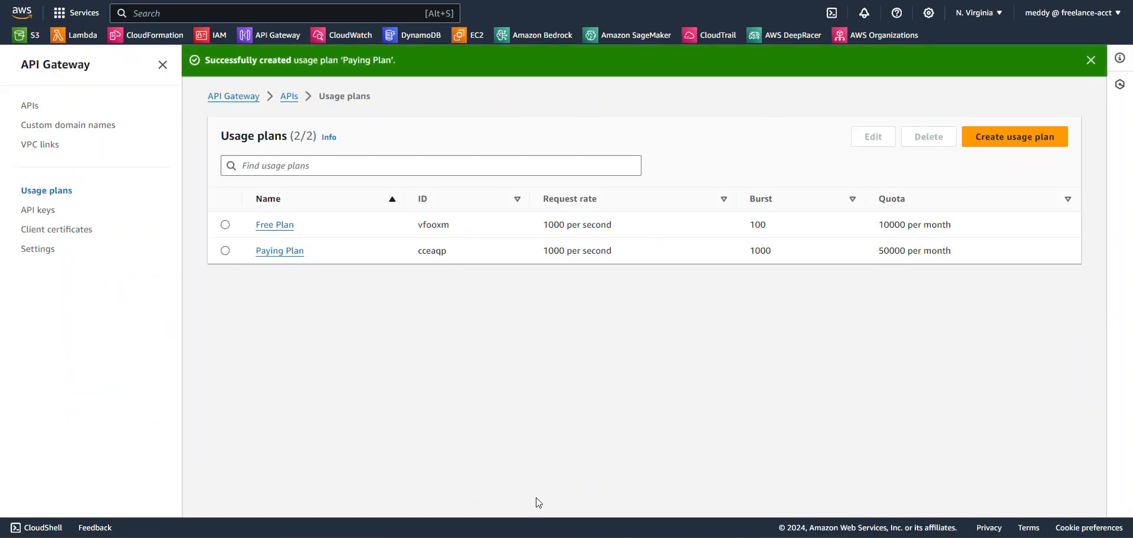
# - Associate the existing "Paying APIKey" with the Paying Plan usage plan
pyautogui.click(290, 248)
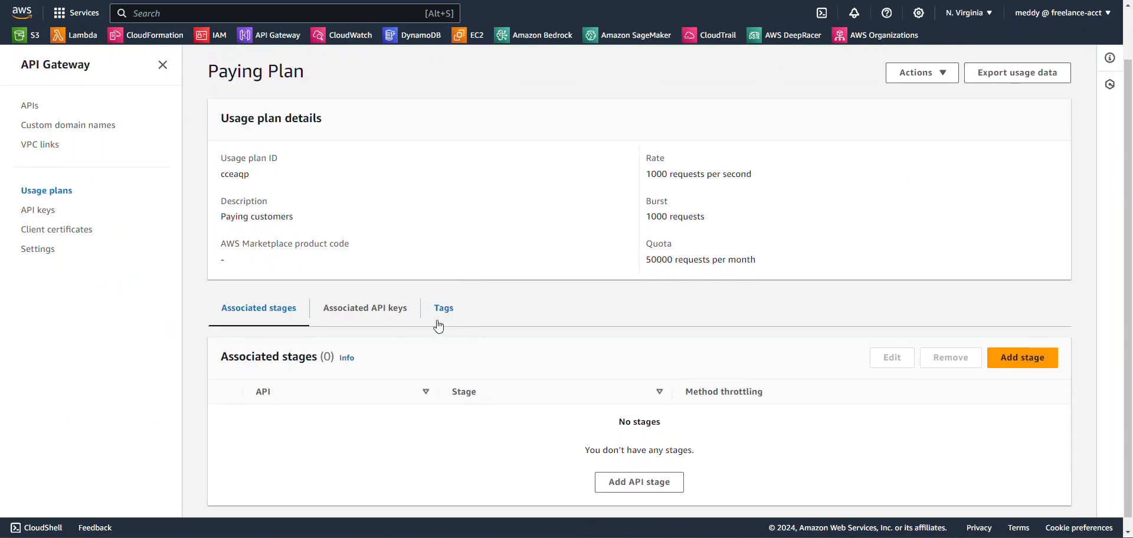
pyautogui.click(394, 321)
pyautogui.scroll(-1, 524, 360)
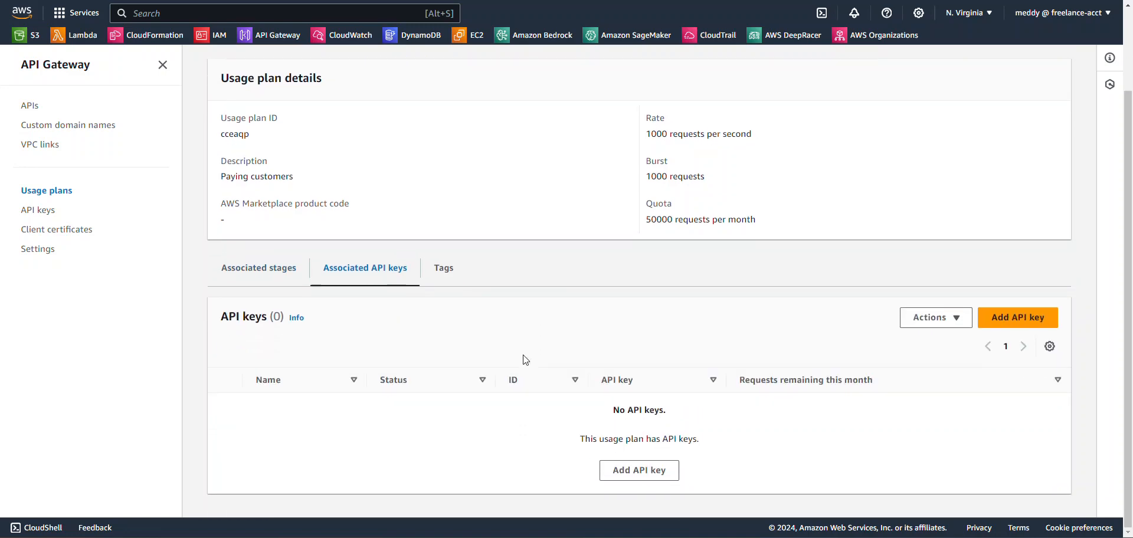
pyautogui.click(671, 461)
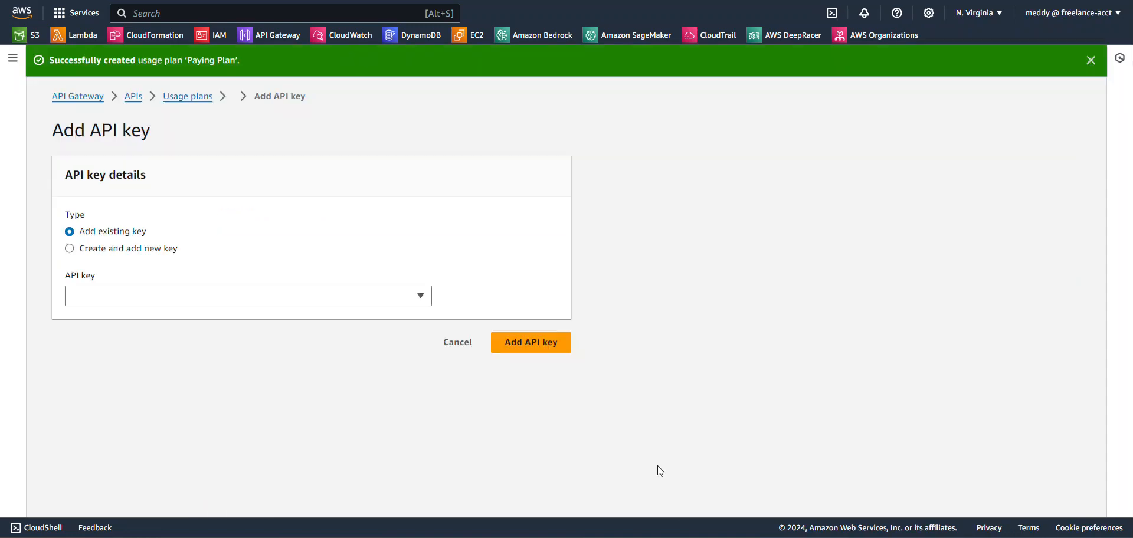
pyautogui.click(358, 303)
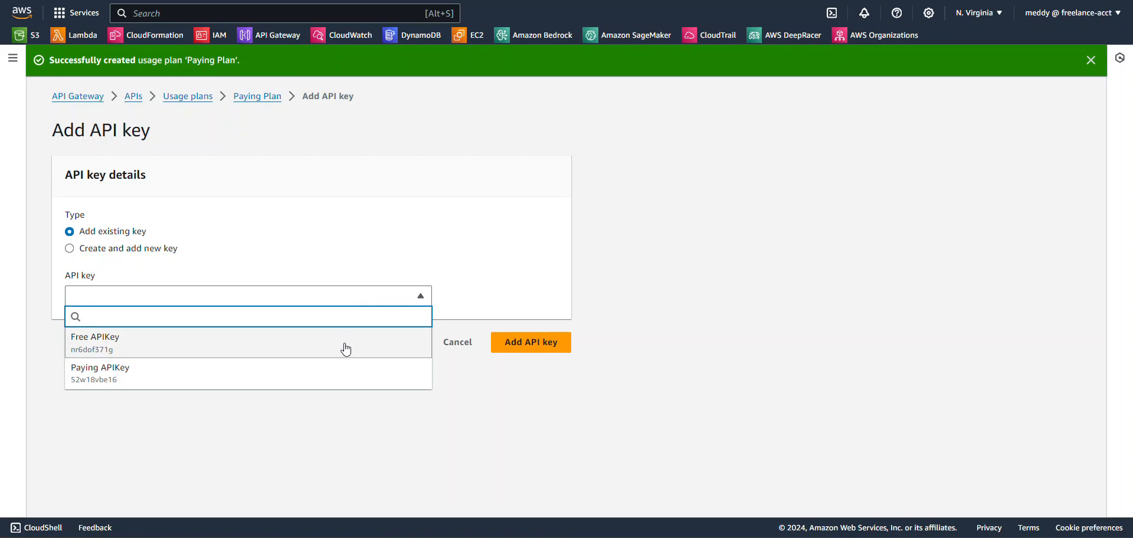
pyautogui.click(346, 369)
pyautogui.click(523, 340)
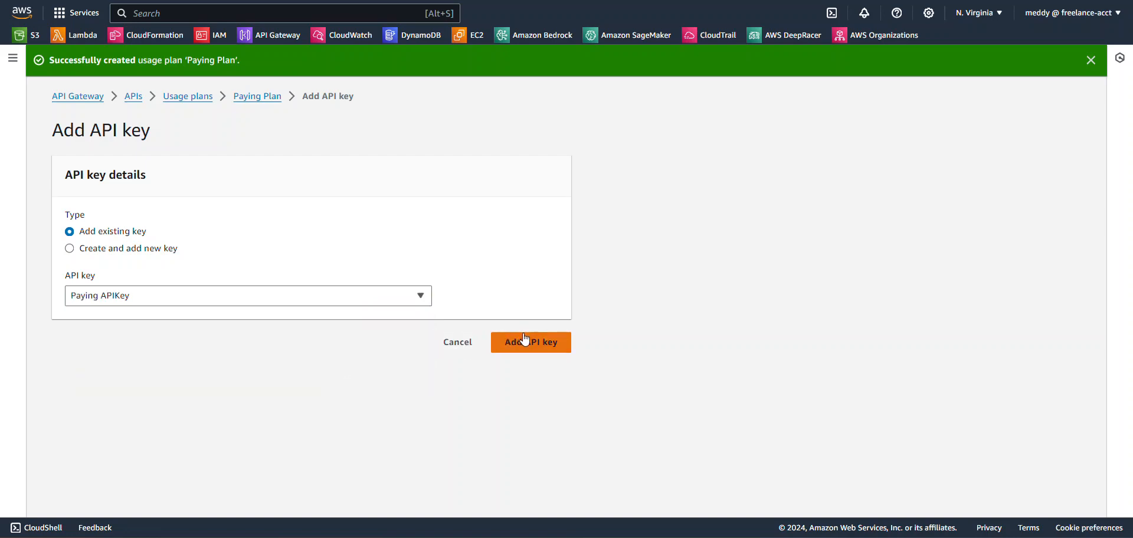
pyautogui.scroll(-1, 544, 344)
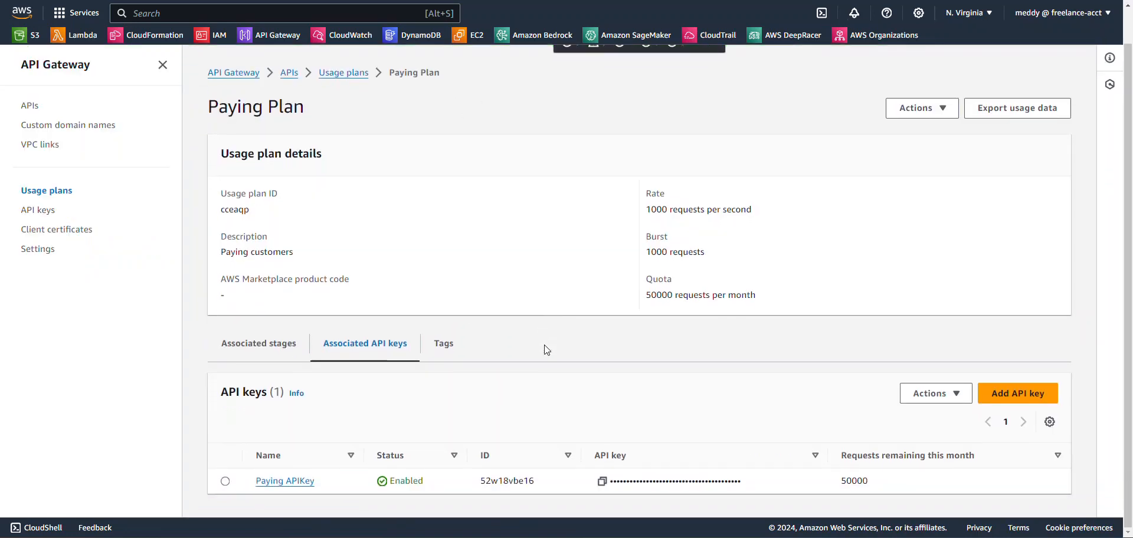